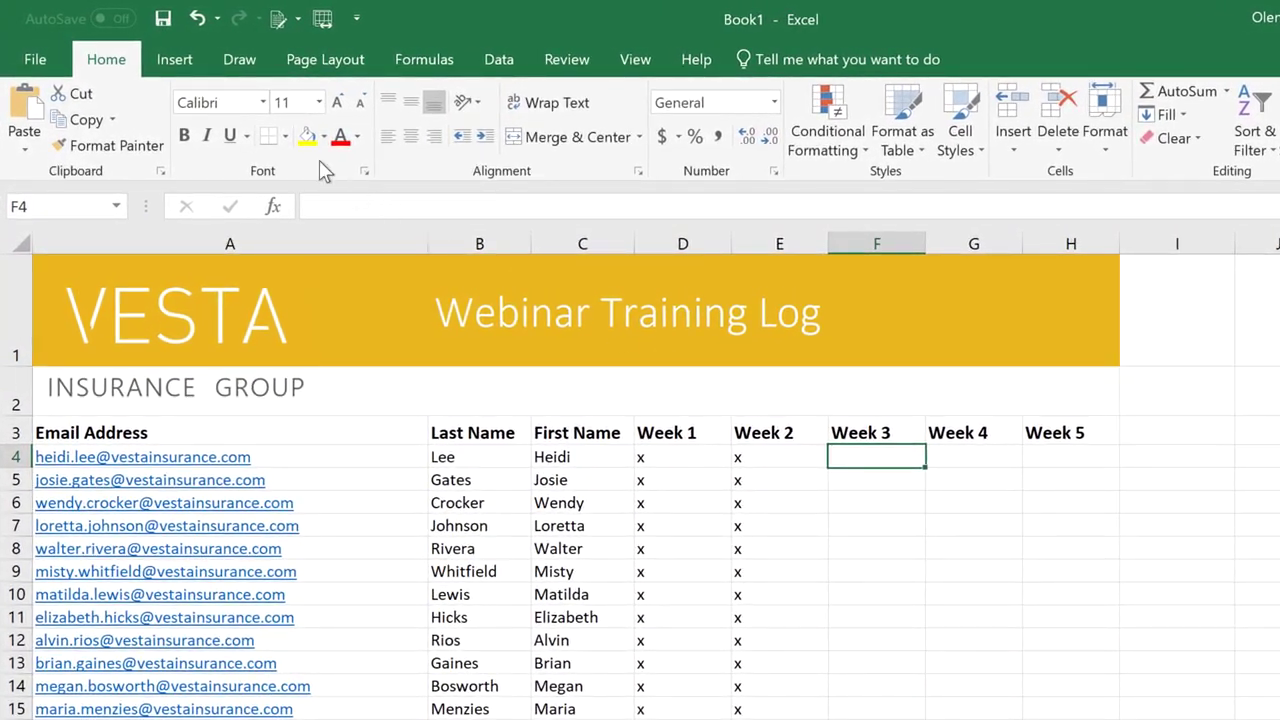
Save the new workbook as 'Vesta Webinar Training Log'
{"action": "left_click", "coordinate": [166, 28]}
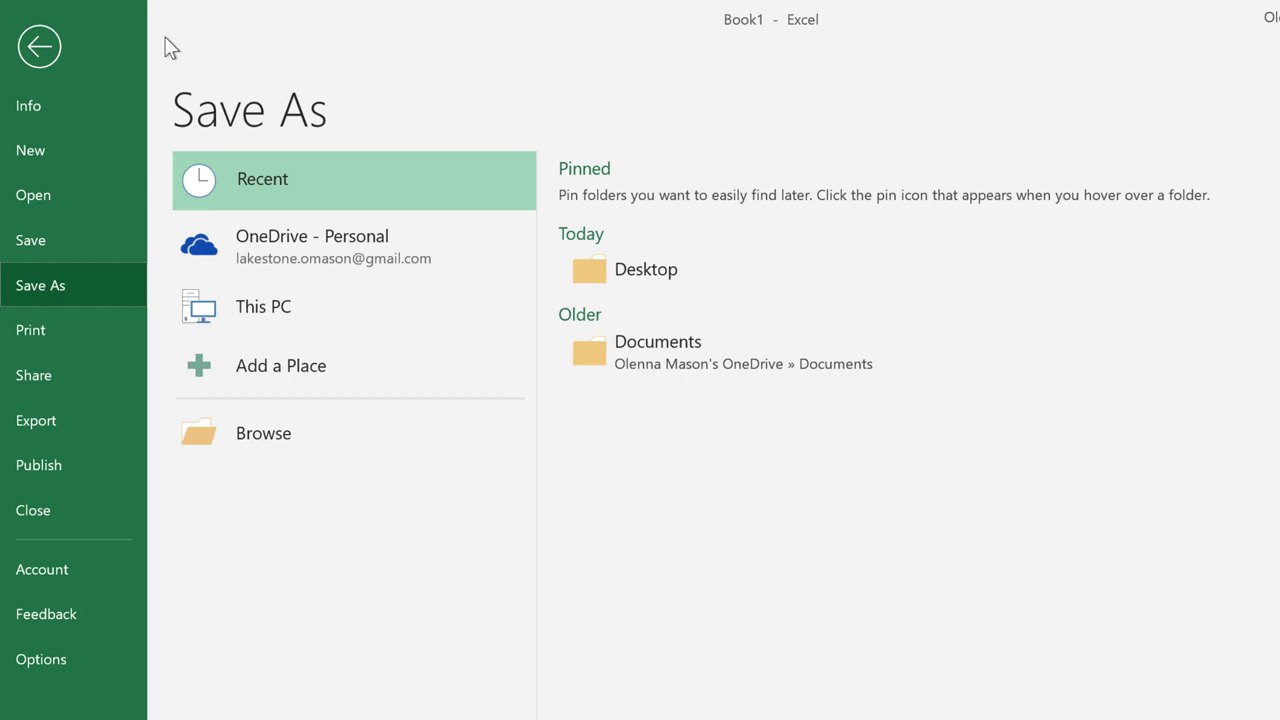
{"action": "left_click", "coordinate": [303, 441]}
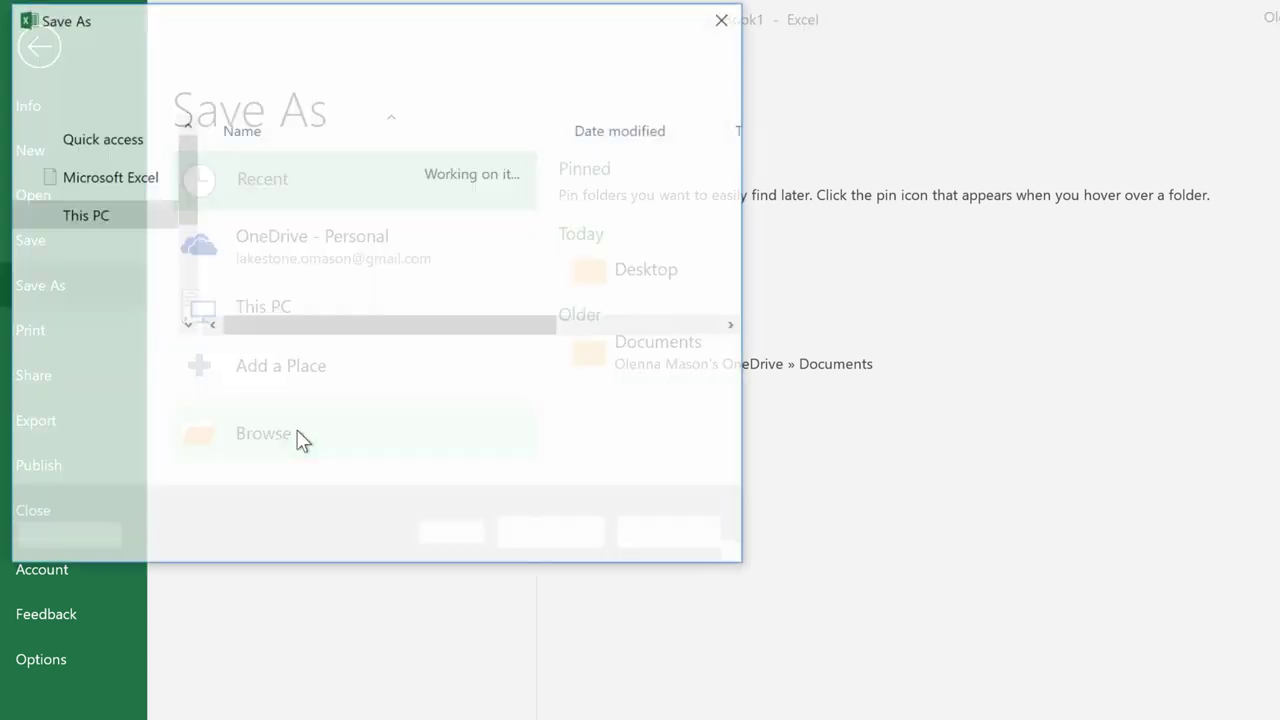
{"action": "type", "text": "Vesta Webi"}
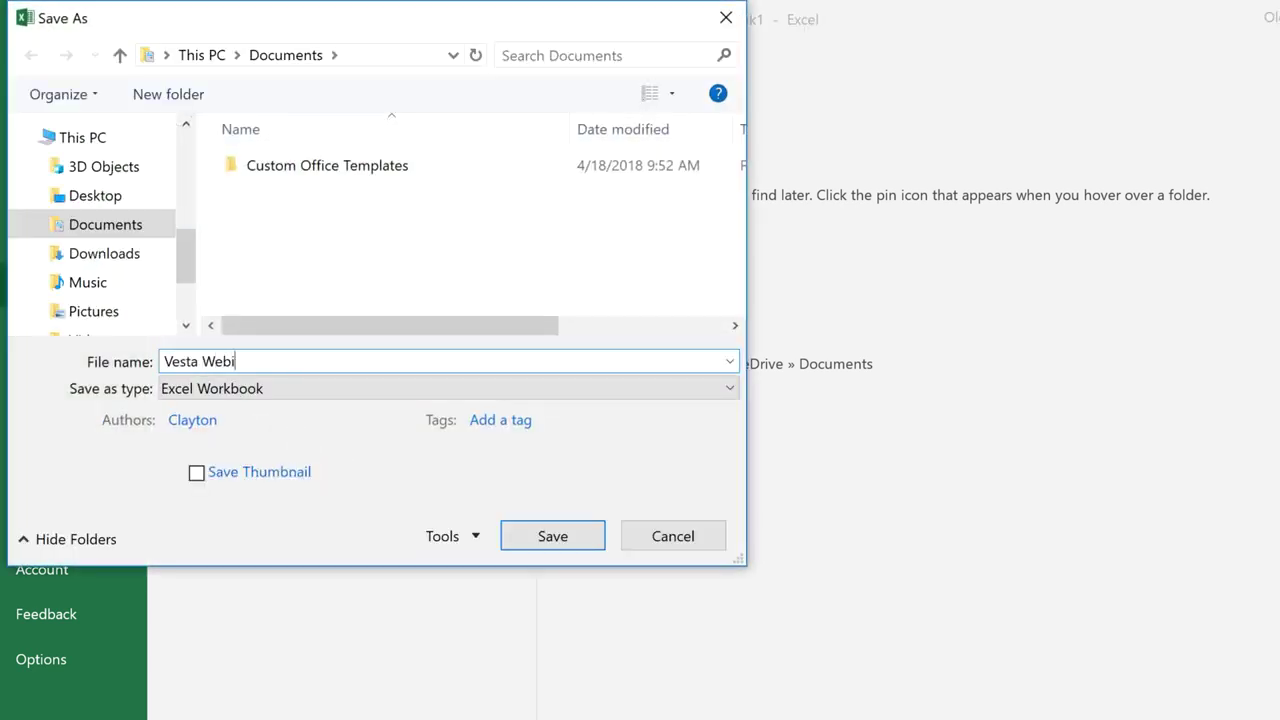
{"action": "type", "text": "nar Training Log"}
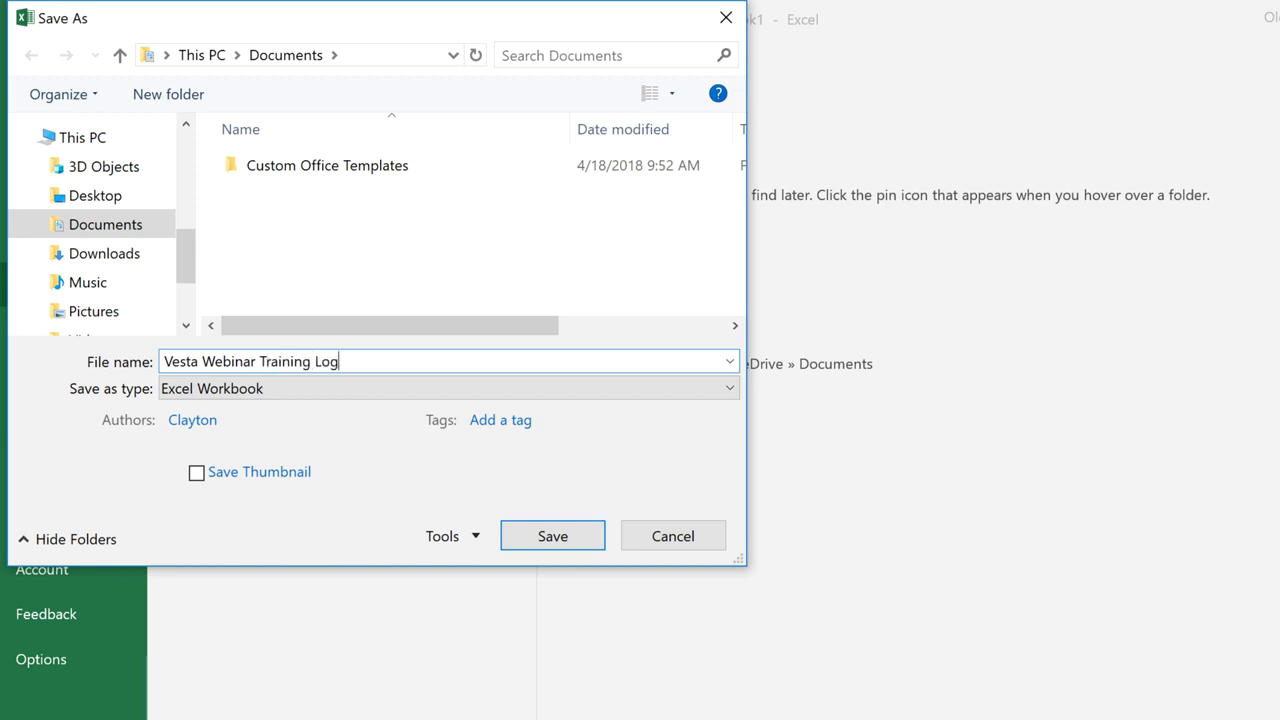
{"action": "left_click", "coordinate": [588, 540]}
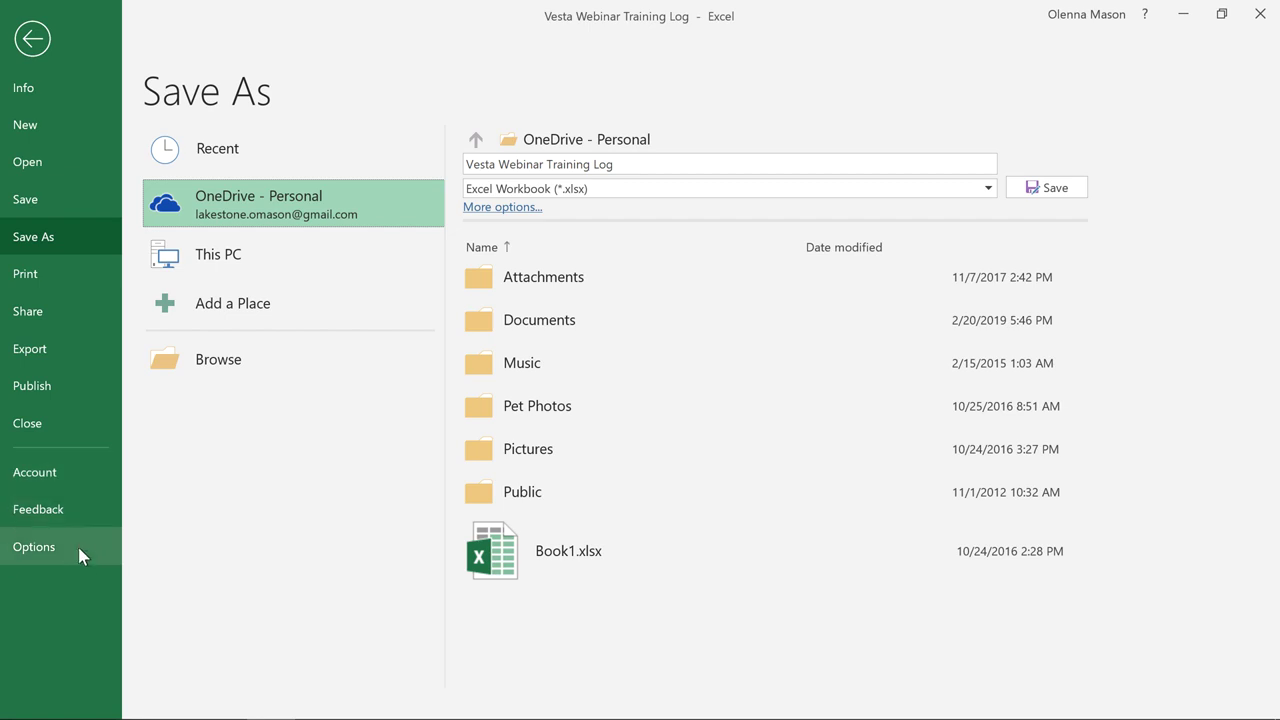
Turn on 'Save to Computer by default' in Excel's Save options
{"action": "left_click", "coordinate": [34, 547]}
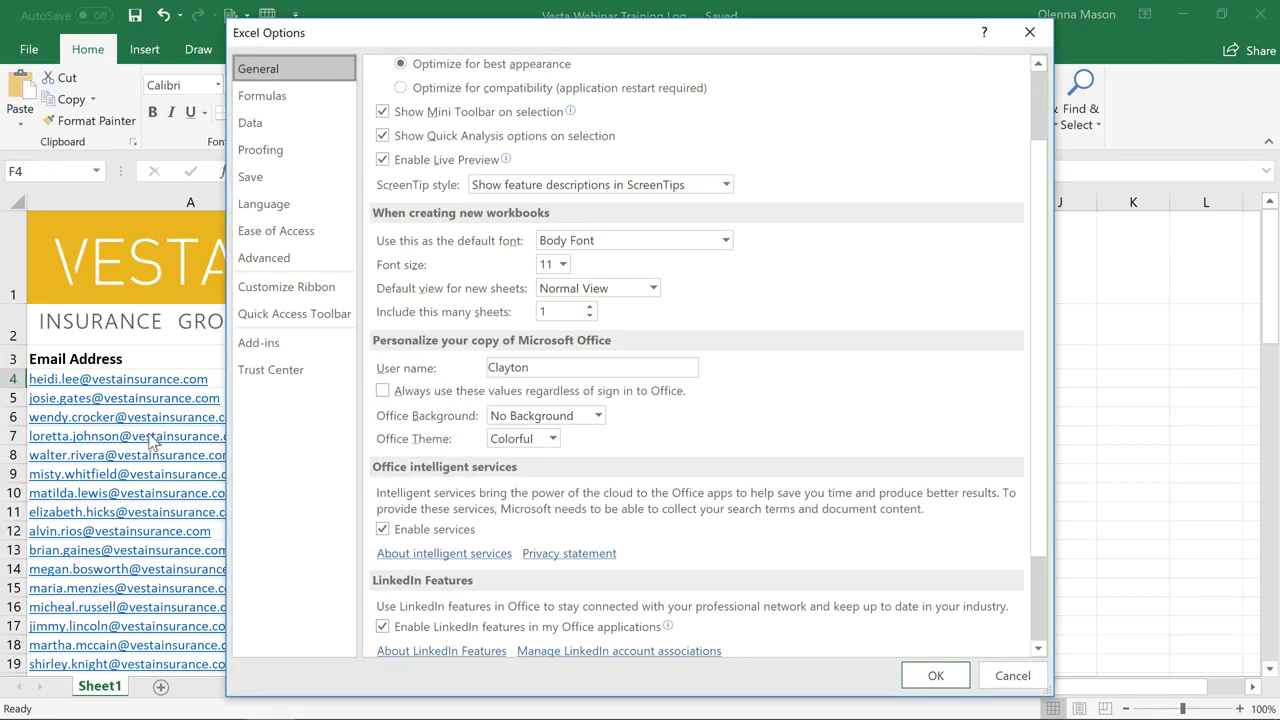
{"action": "left_click", "coordinate": [283, 178]}
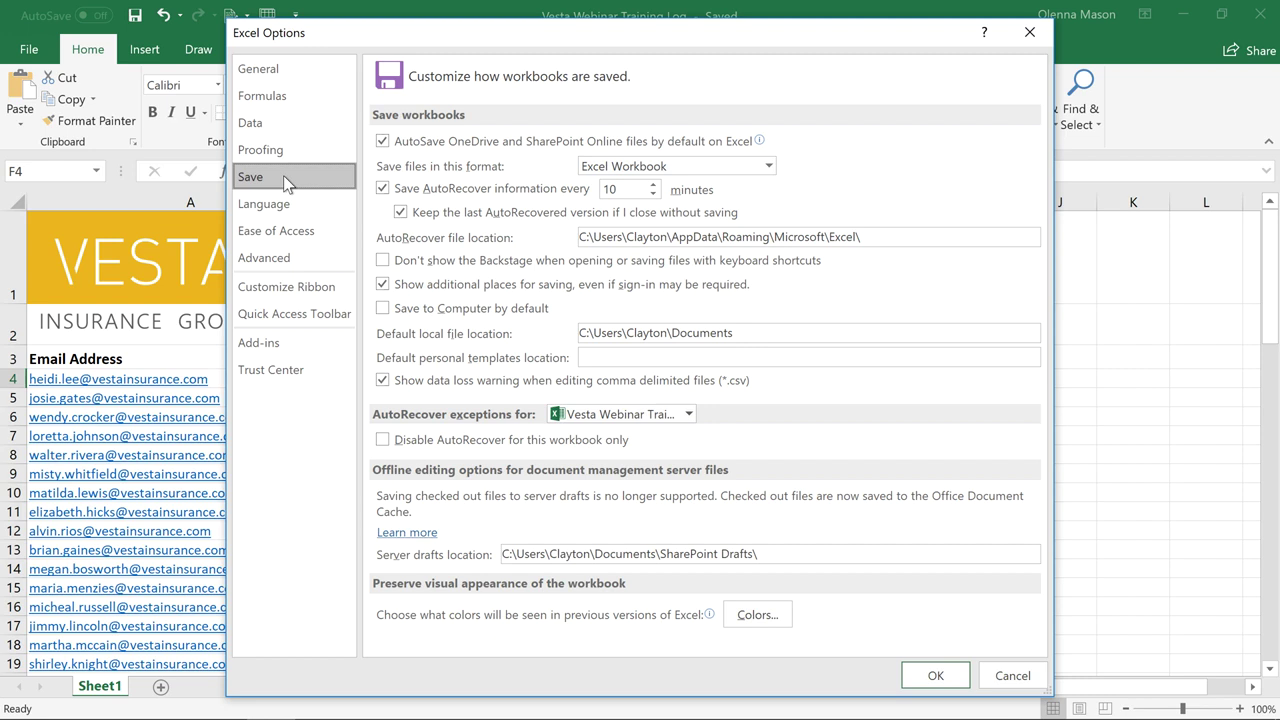
{"action": "left_click", "coordinate": [384, 310]}
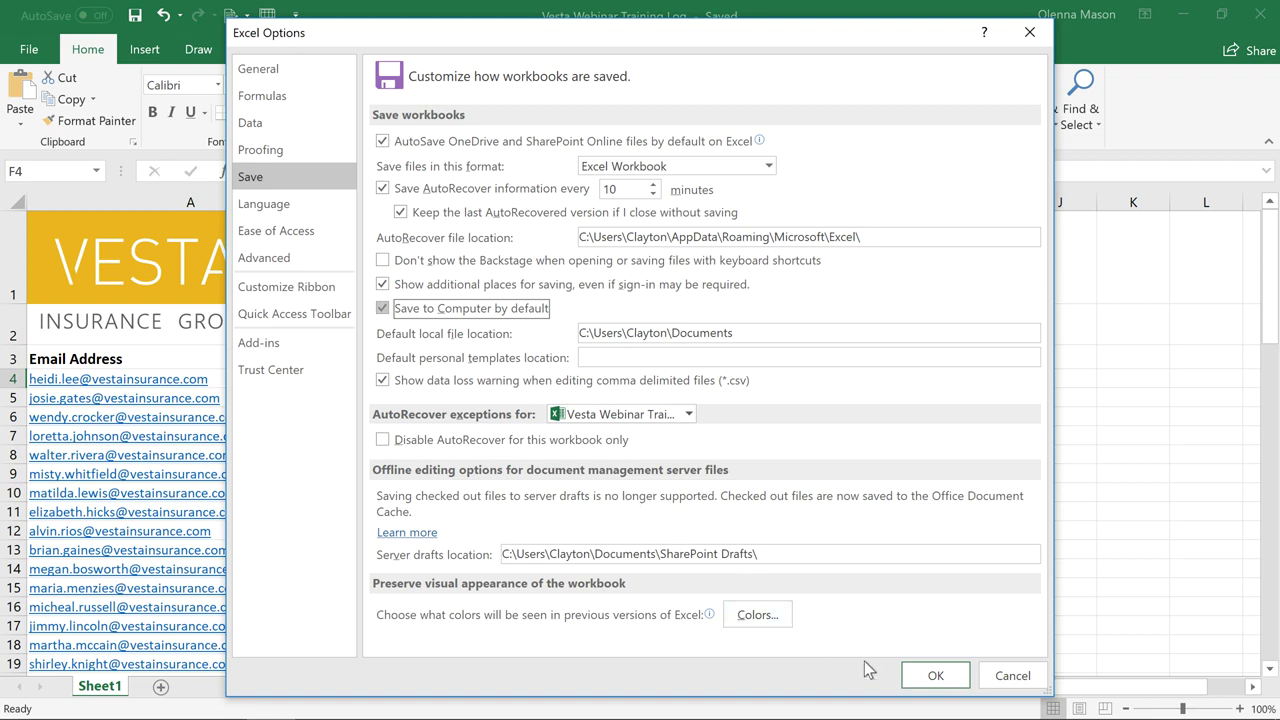
{"action": "left_click", "coordinate": [933, 677]}
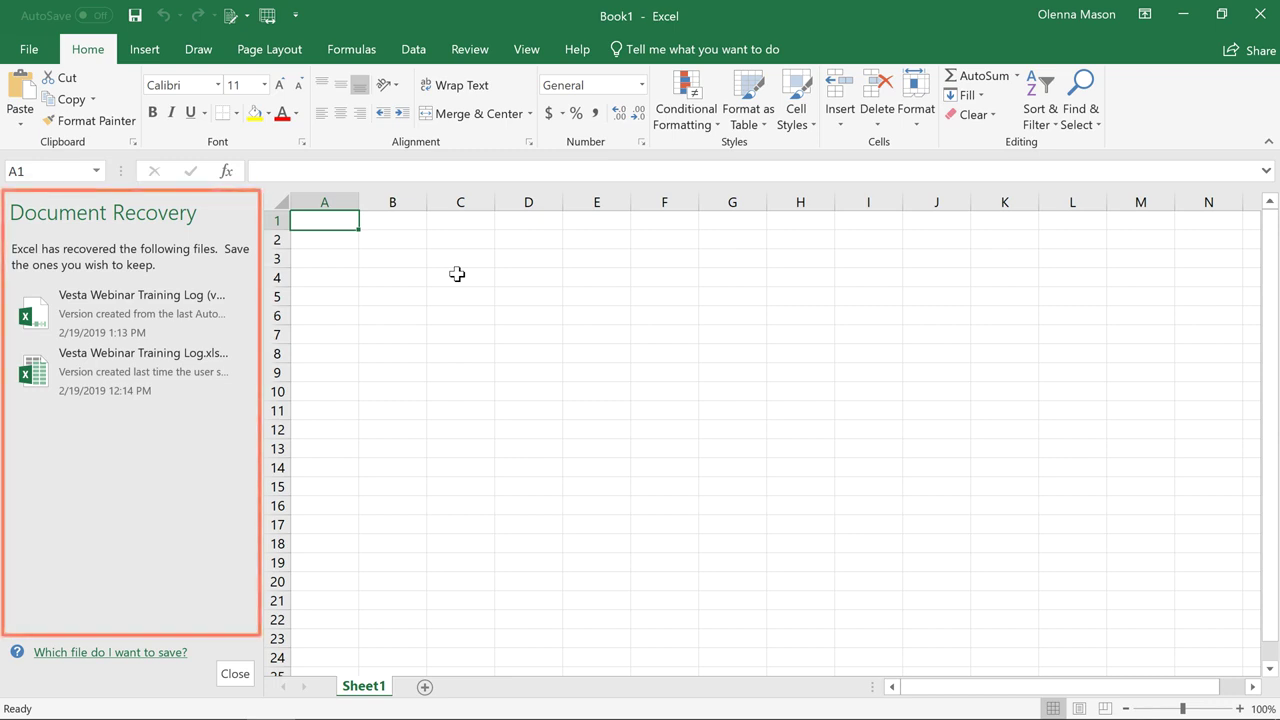
{"action": "mouse_move", "coordinate": [130, 313]}
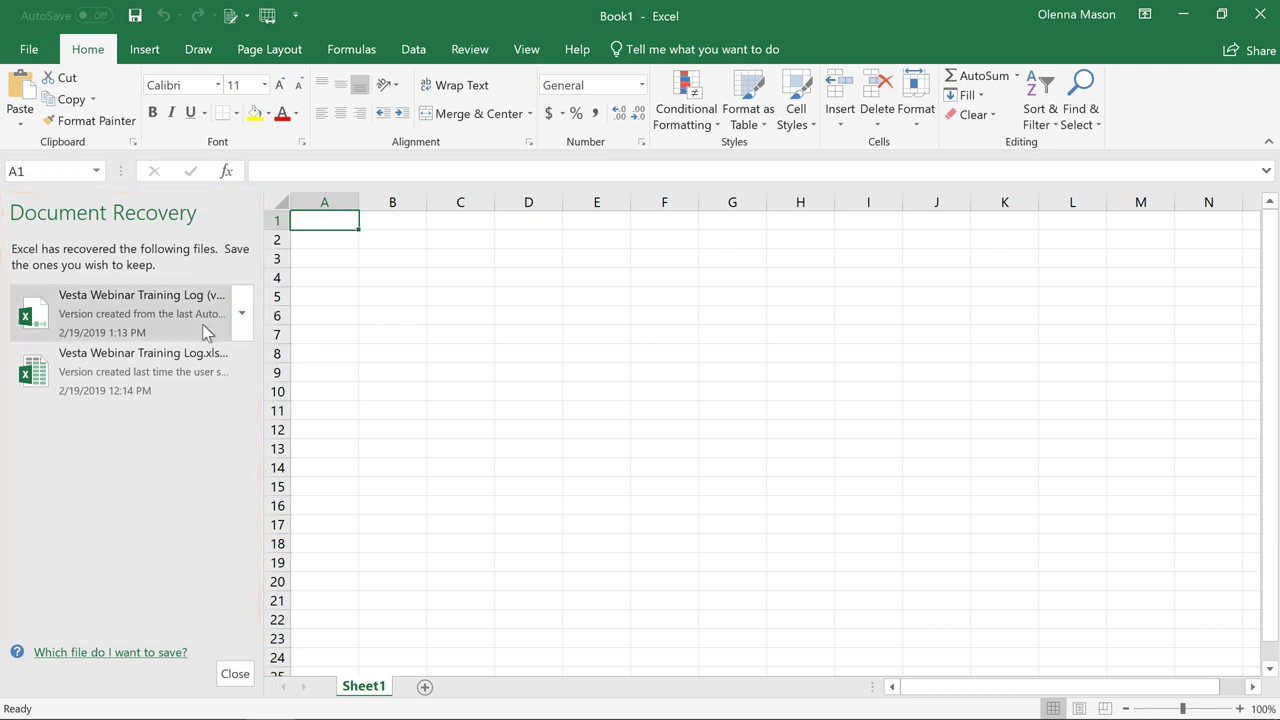
Open the first recovered Vesta Webinar Training Log version from Document Recovery
{"action": "left_click", "coordinate": [205, 332]}
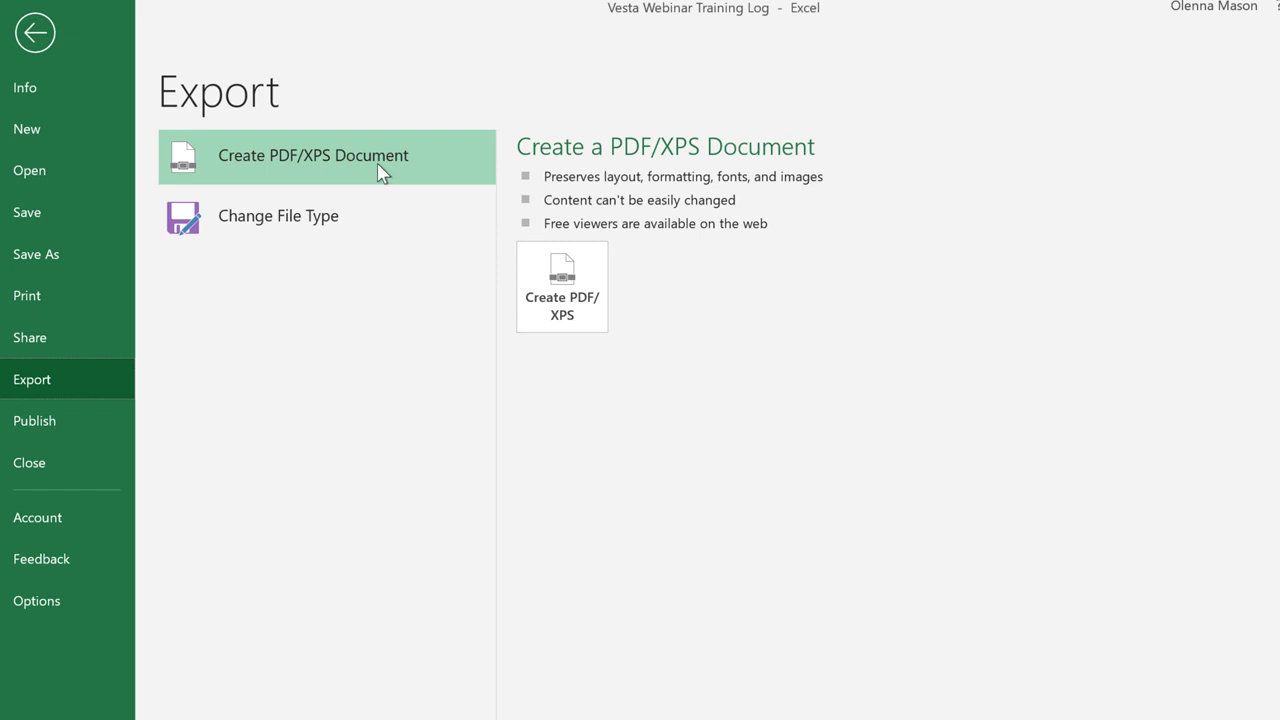
Pick Excel 97-2003 Workbook as the export file type
{"action": "left_click", "coordinate": [378, 231]}
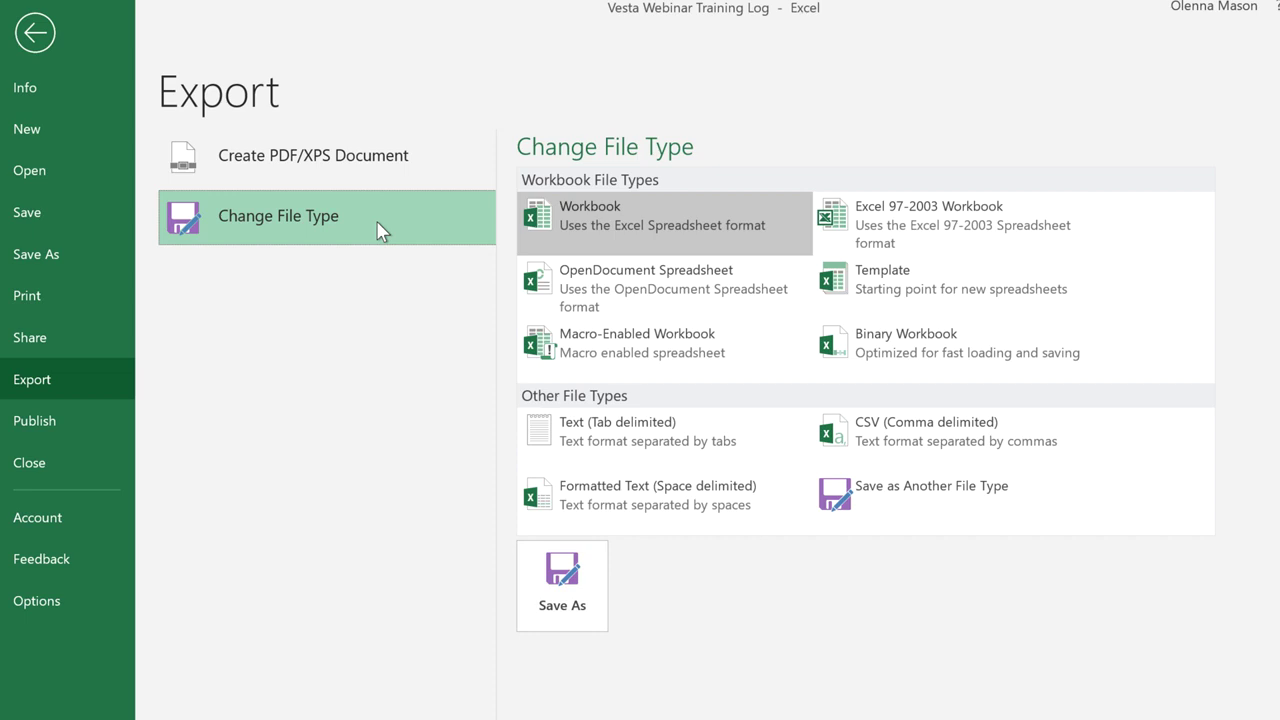
{"action": "left_click", "coordinate": [929, 224]}
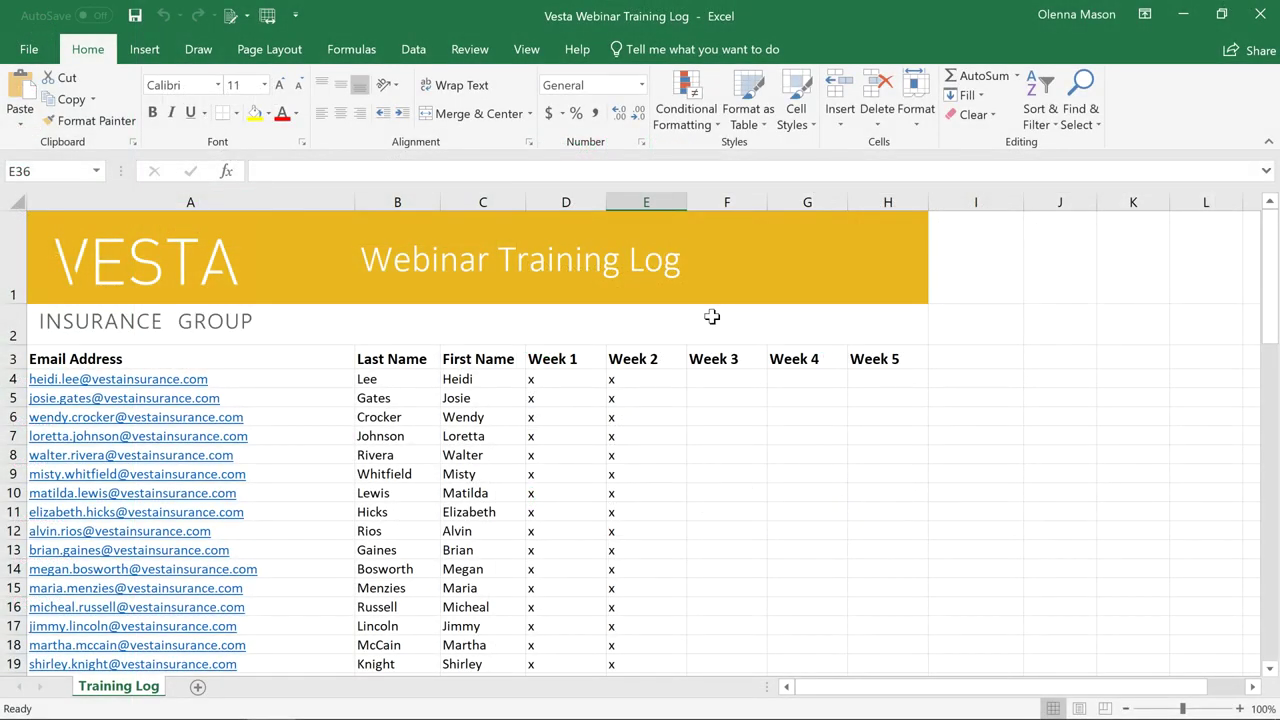
Share the workbook by uploading a copy to OneDrive - Personal
{"action": "left_click", "coordinate": [1238, 58]}
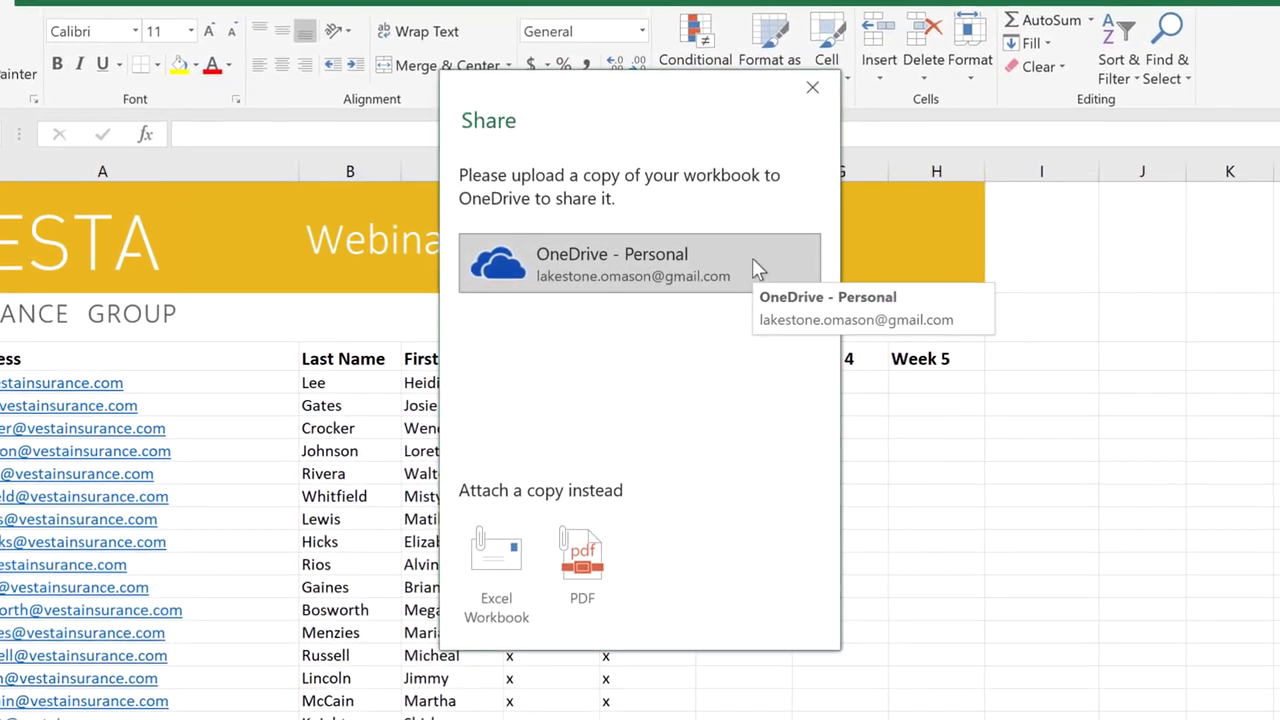
{"action": "left_click", "coordinate": [753, 259]}
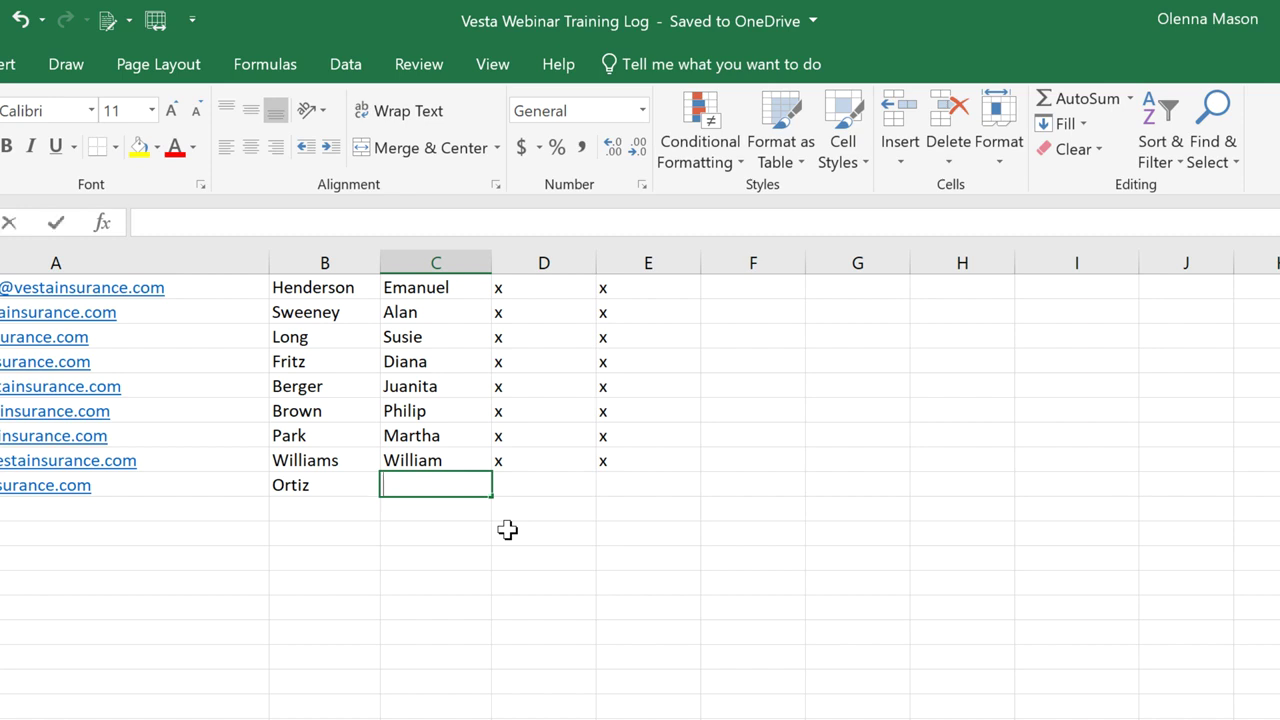
{"action": "type", "text": "Mark"}
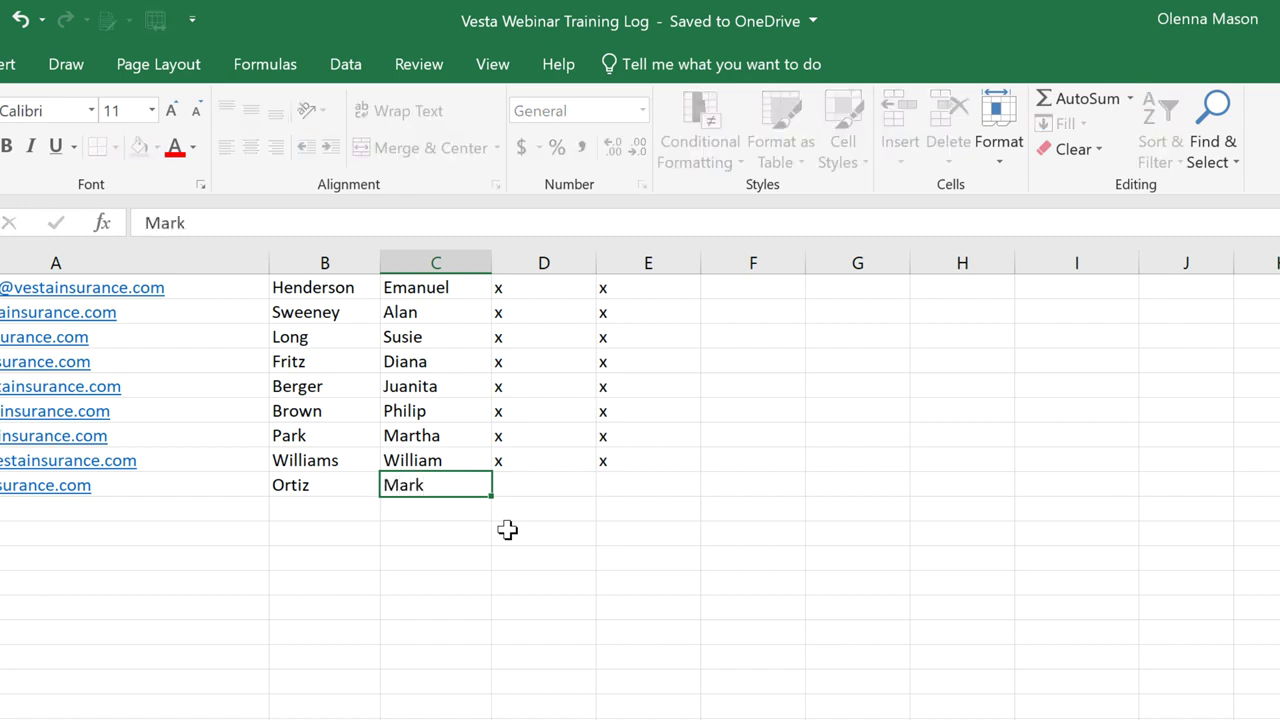
{"action": "key", "text": "Tab"}
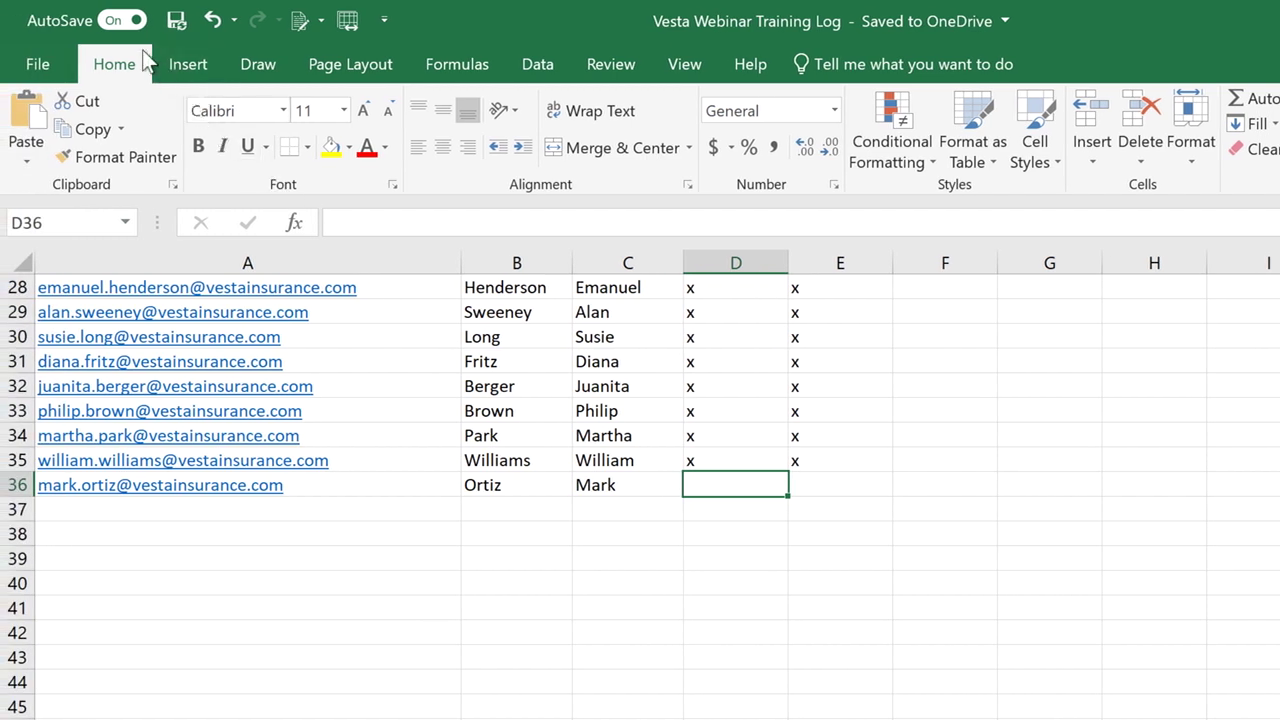
Switch the AutoSave toggle to Off for the OneDrive training log
{"action": "left_click", "coordinate": [117, 26]}
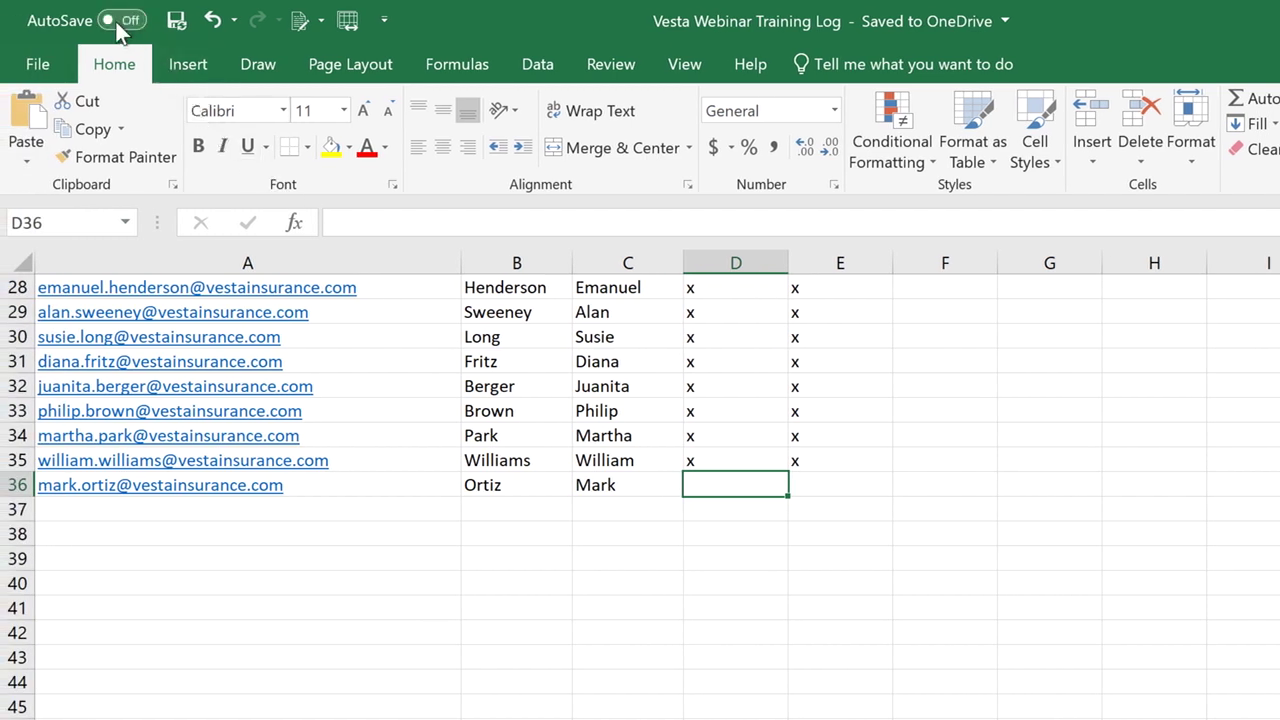